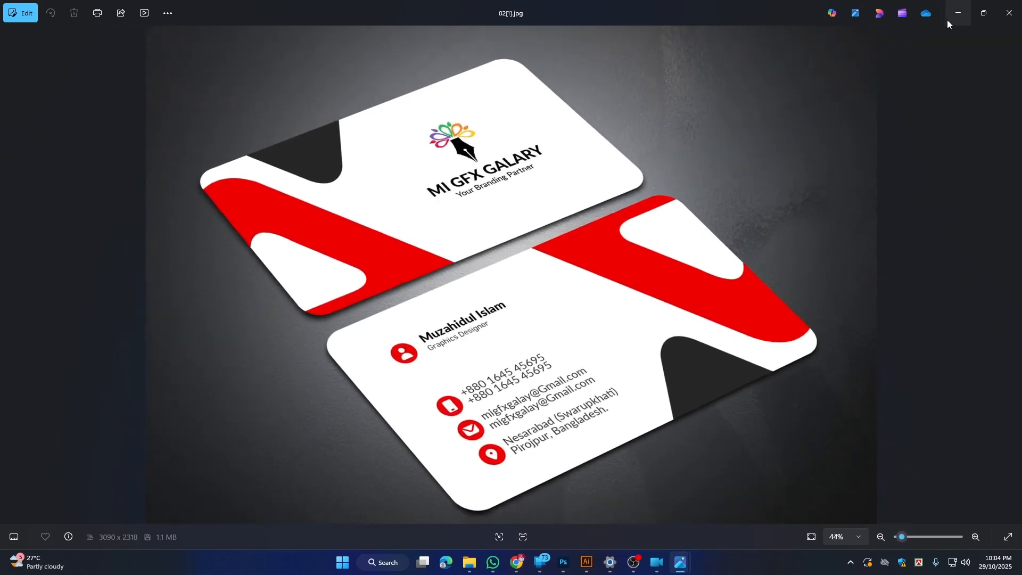
Step: Minimize the mockup preview image and switch to the two-sided business card document in Illustrator
left_click(948, 20)
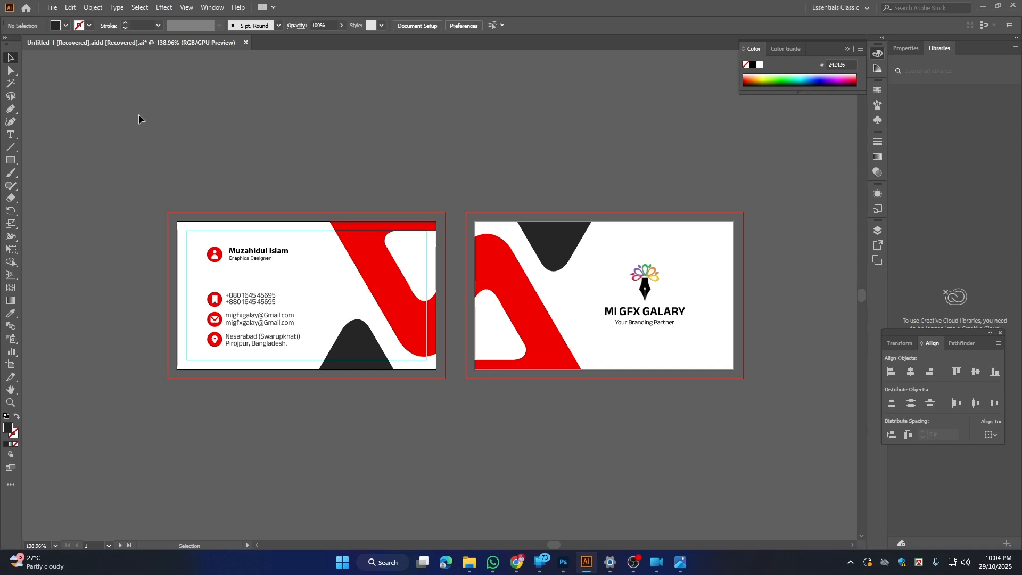
left_click_drag(157, 173, 622, 381)
left_click(583, 465)
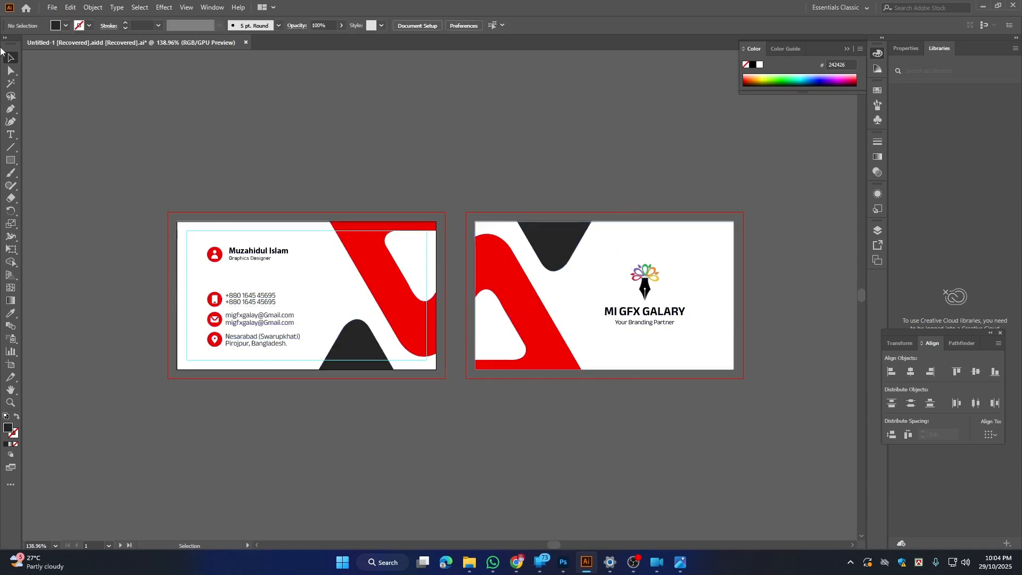
Step: Export all artboards as separate JPEG files into the migfxgalary folder, with Use Artboards enabled
left_click(52, 8)
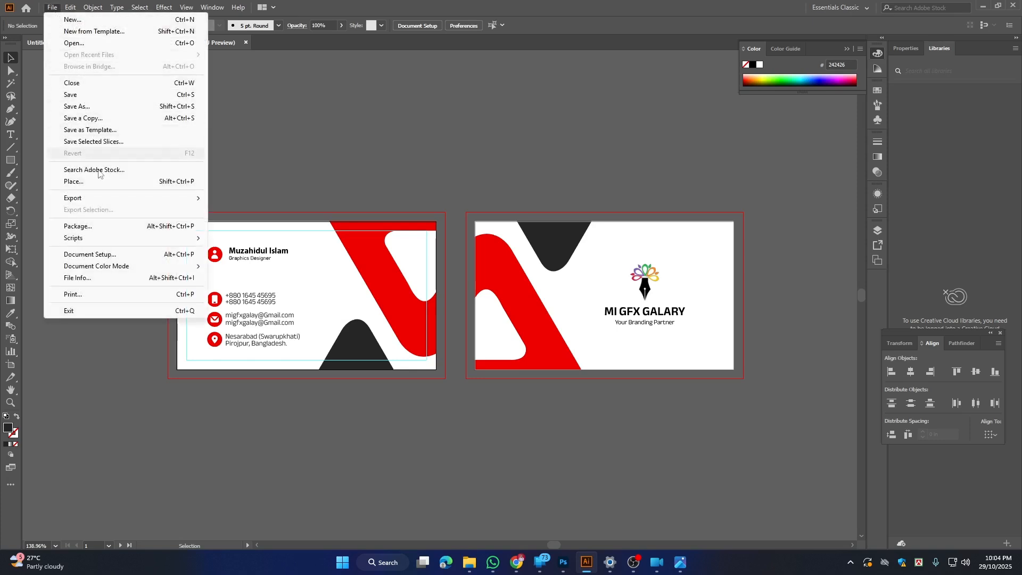
mouse_move(107, 202)
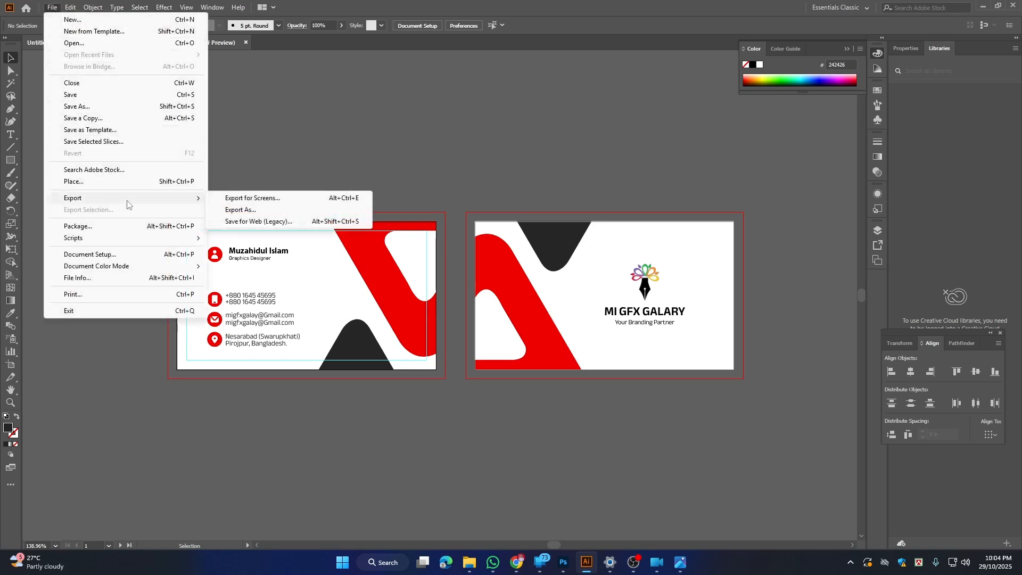
left_click(254, 211)
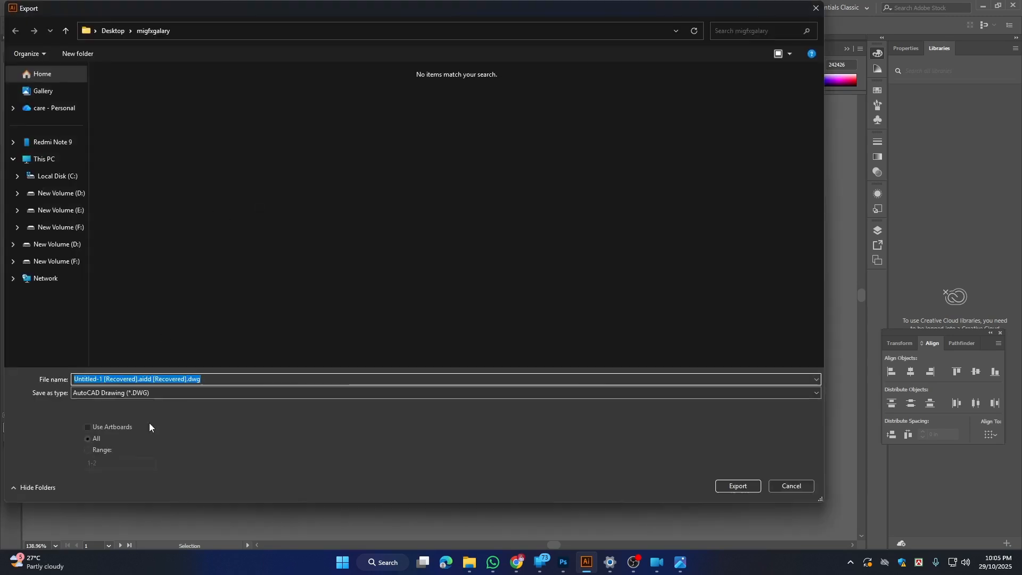
left_click(138, 394)
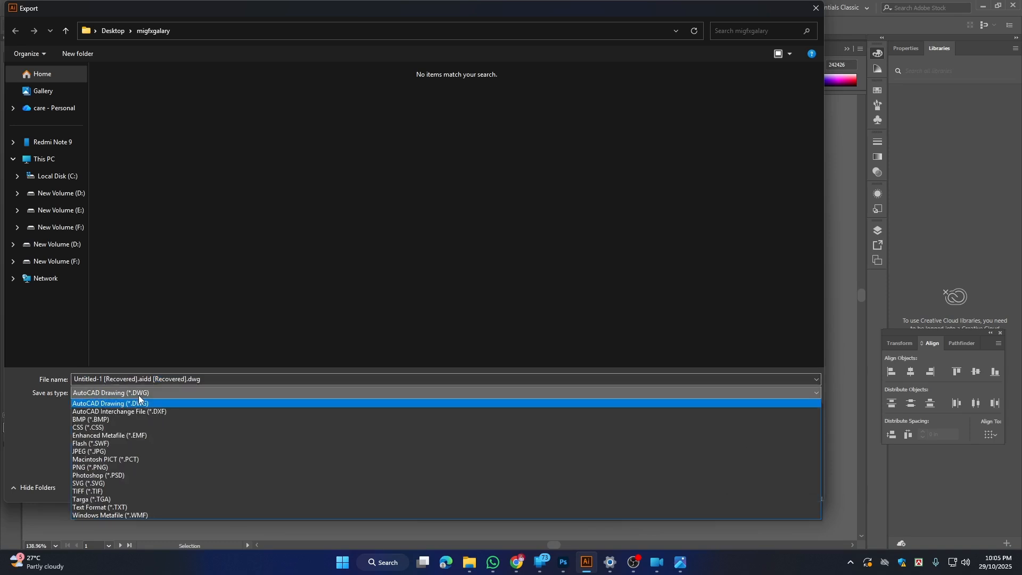
left_click(136, 450)
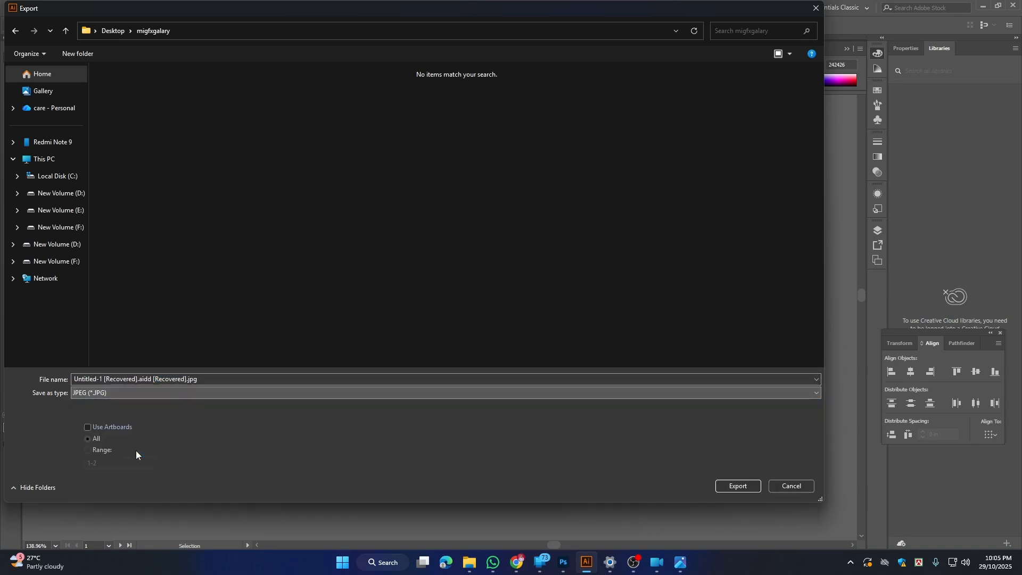
left_click(91, 429)
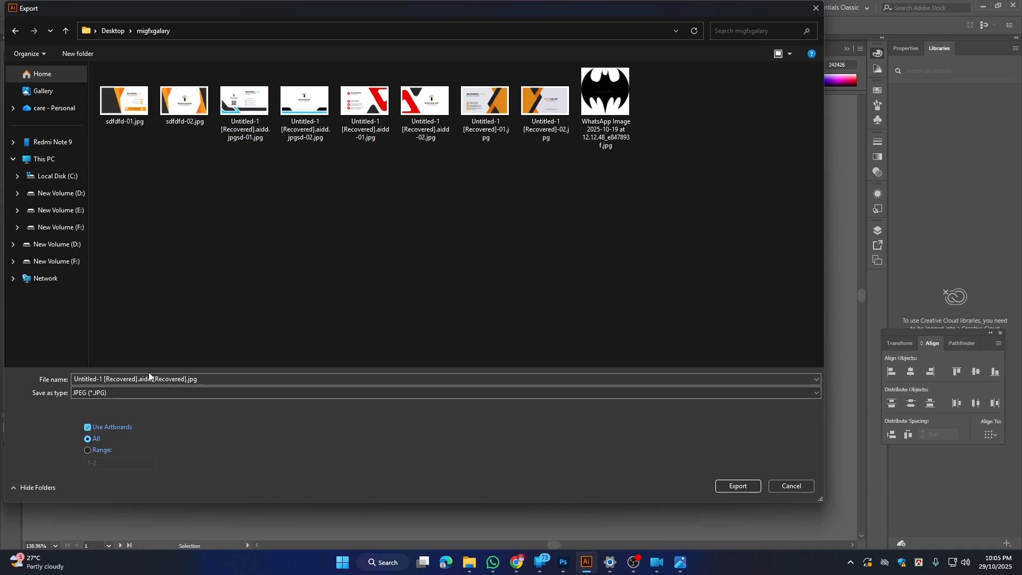
left_click(729, 486)
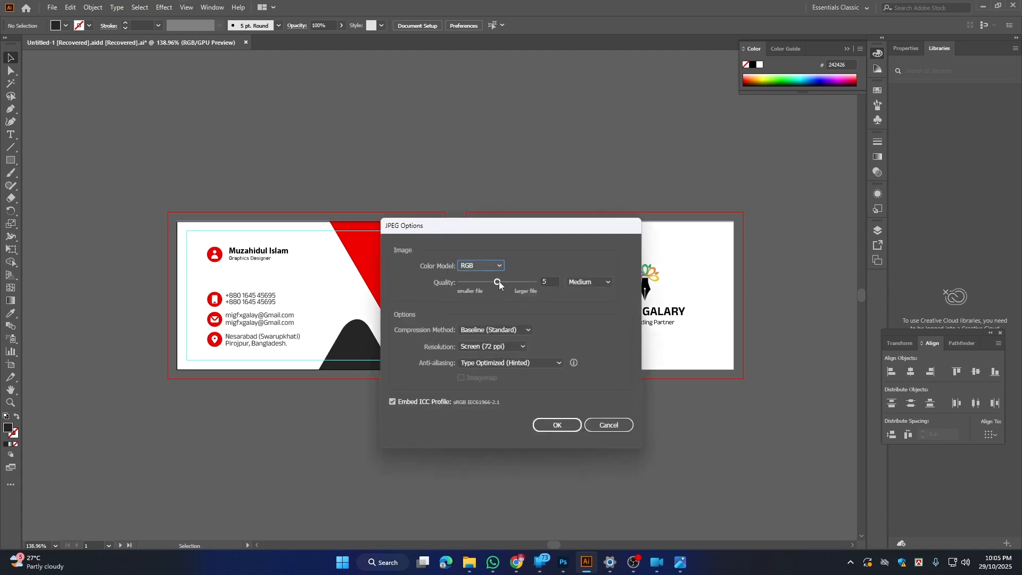
Step: Set the JPEG quality to 10 (Maximum) and the resolution to High (300 ppi), and complete the export
left_click_drag(496, 285, 531, 290)
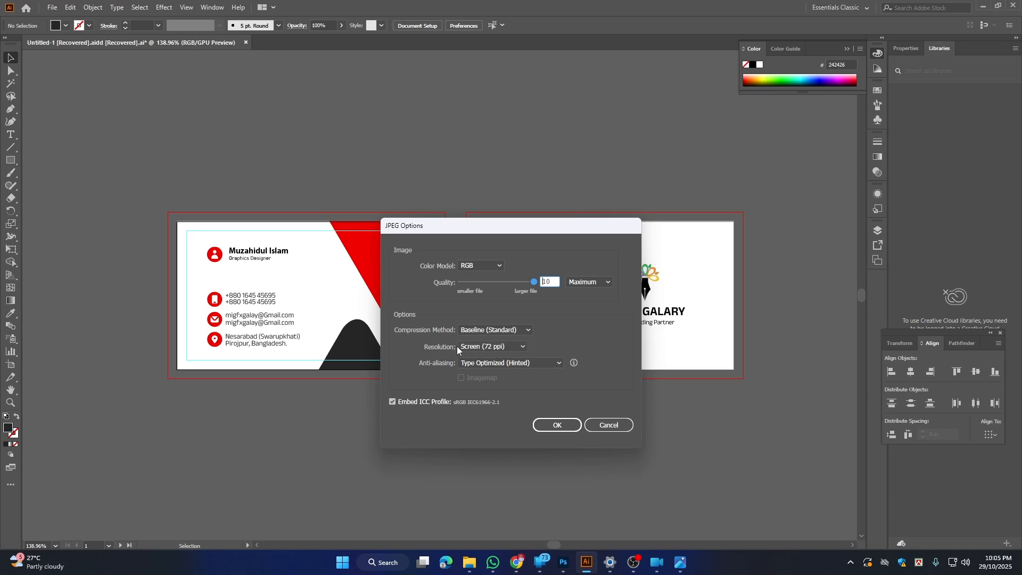
left_click(522, 347)
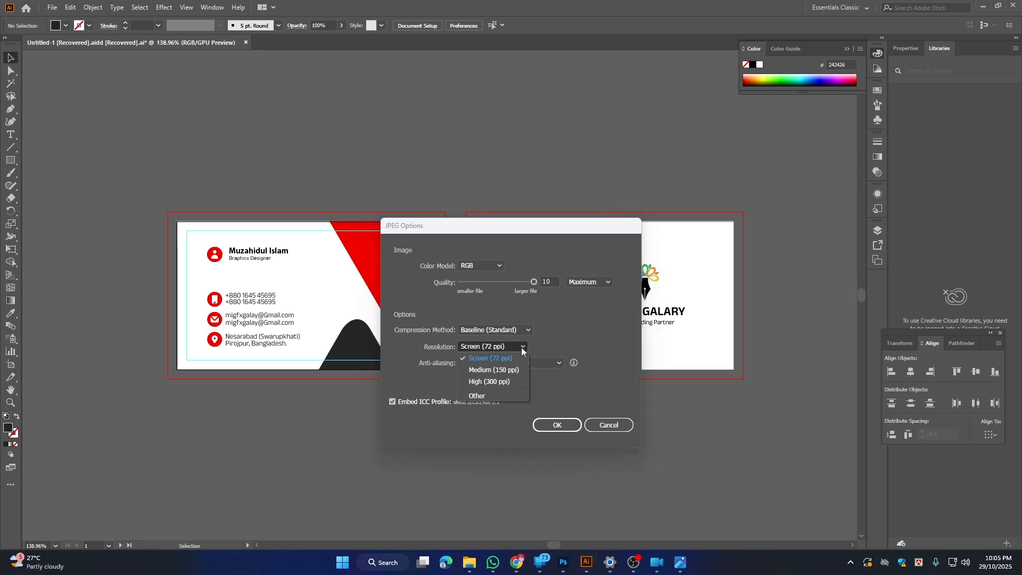
left_click(504, 382)
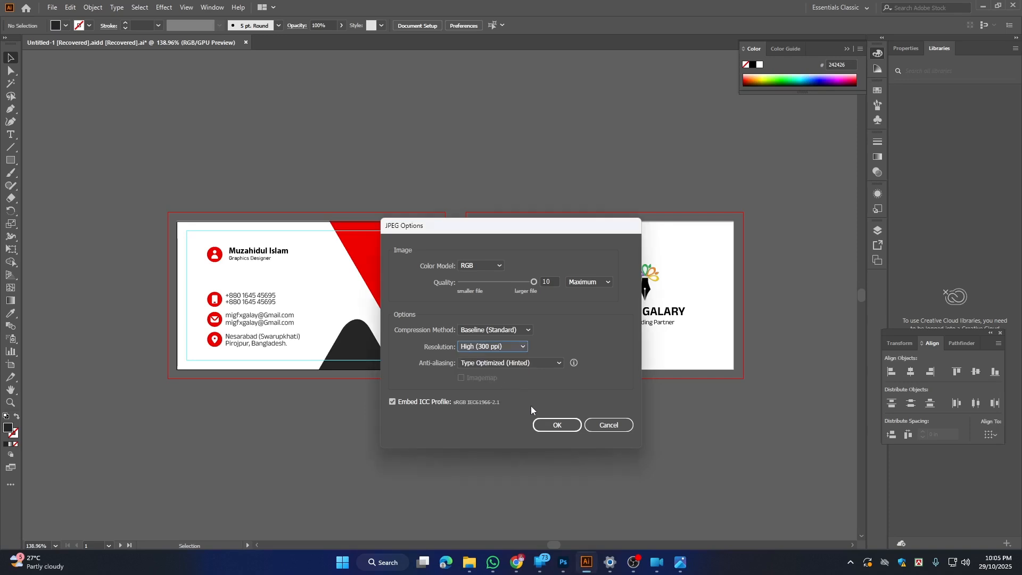
left_click(558, 425)
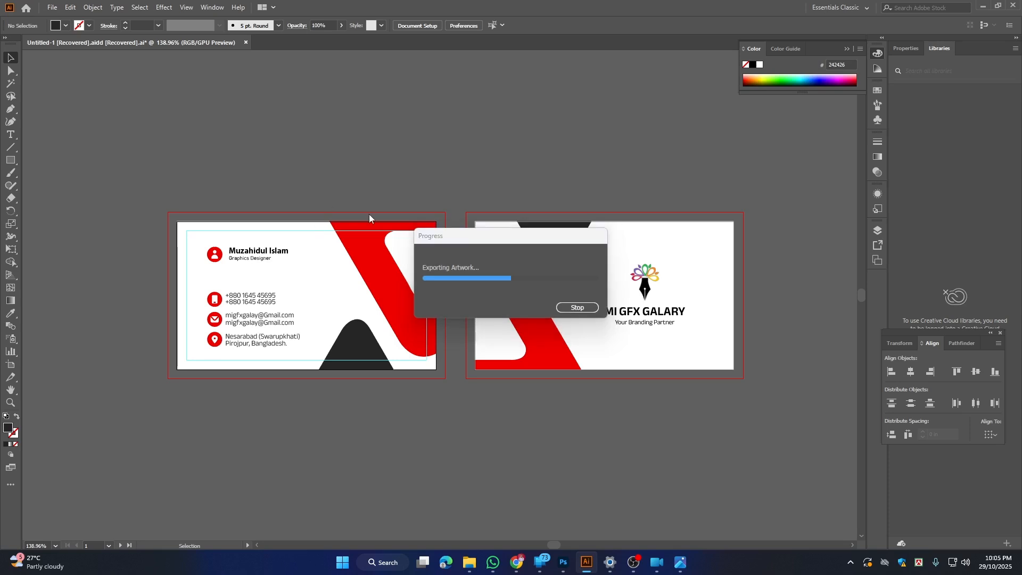
Step: Open the migfxgalary folder in File Explorer and view the exported -01 and -02 card images
key("space")
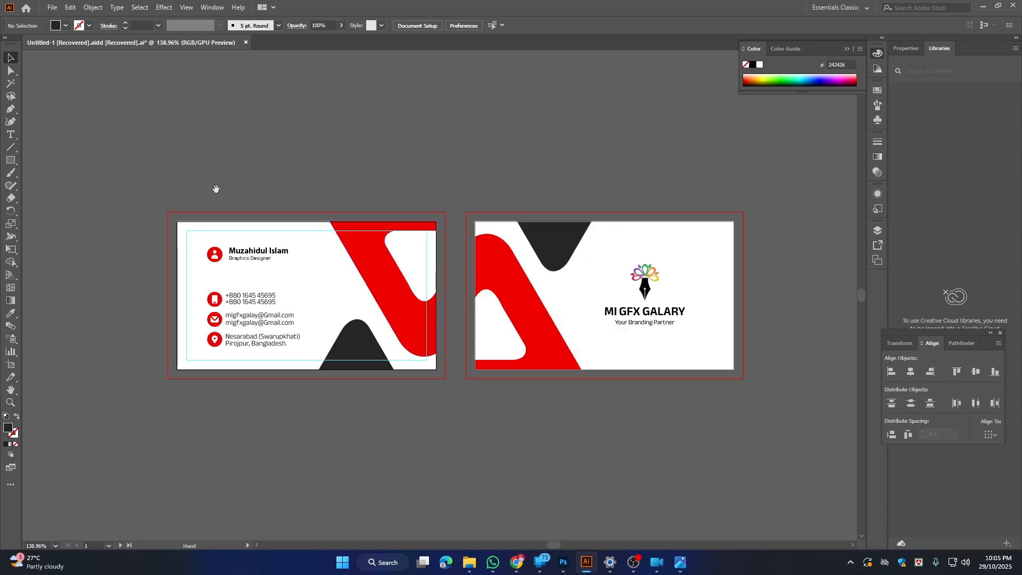
mouse_move(209, 187)
left_mouse_down()
mouse_move(264, 222)
mouse_move(224, 192)
left_mouse_up()
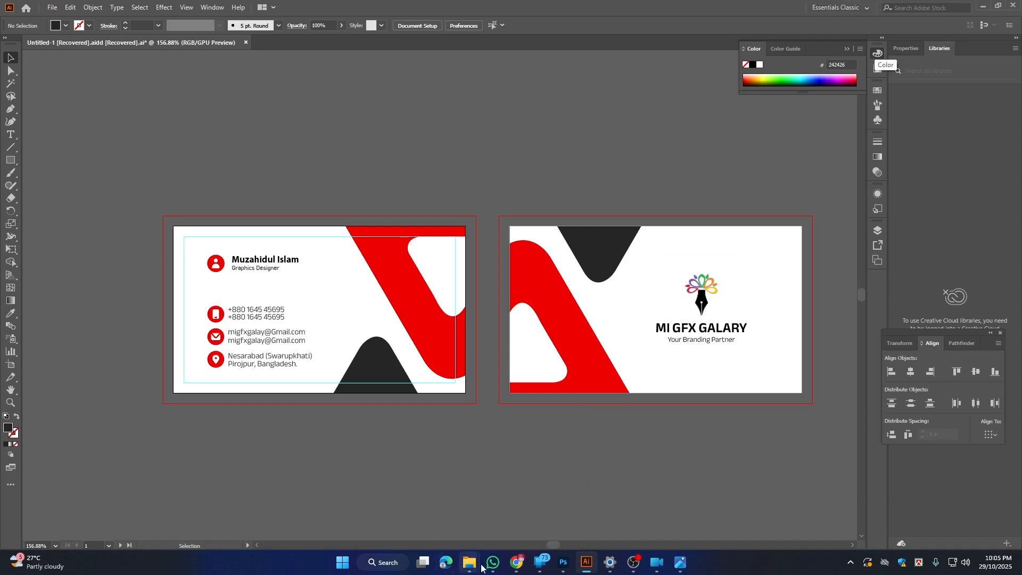
mouse_move(481, 567)
left_click(499, 531)
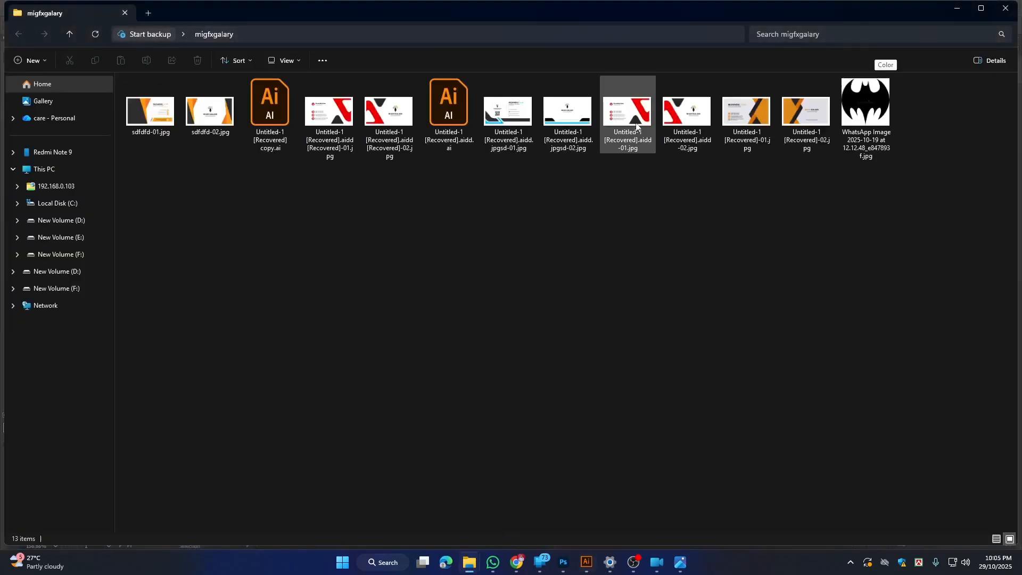
double_click(335, 128)
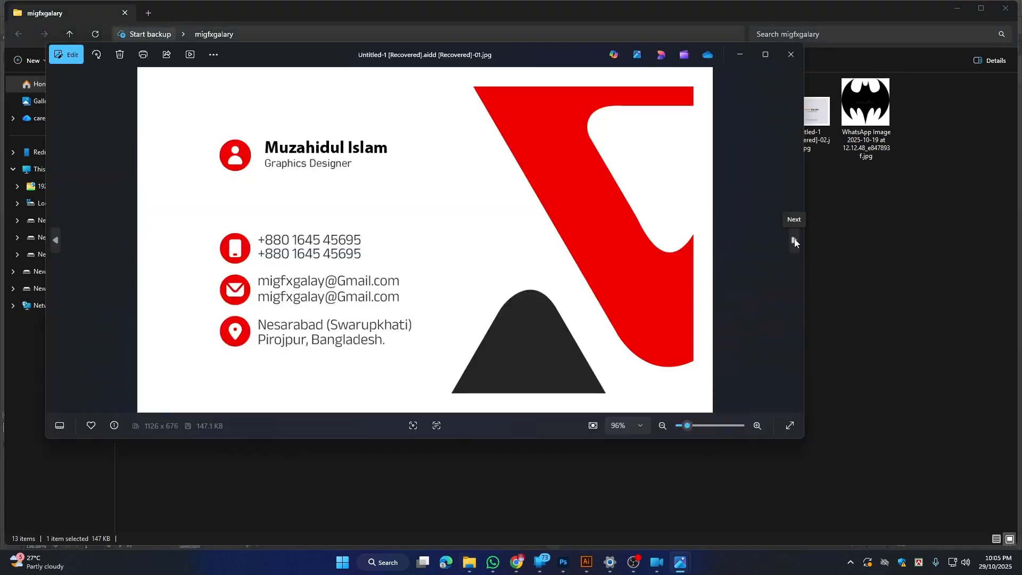
left_click(794, 242)
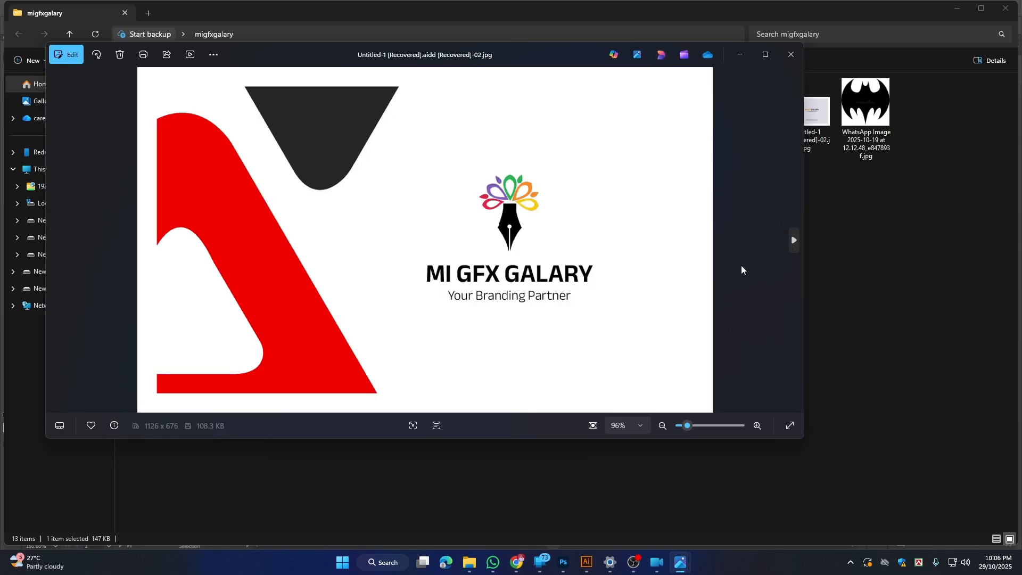
Step: Switch to Photoshop and open the contents of the Font smart object in the 006[1].psd mockup
left_click(568, 563)
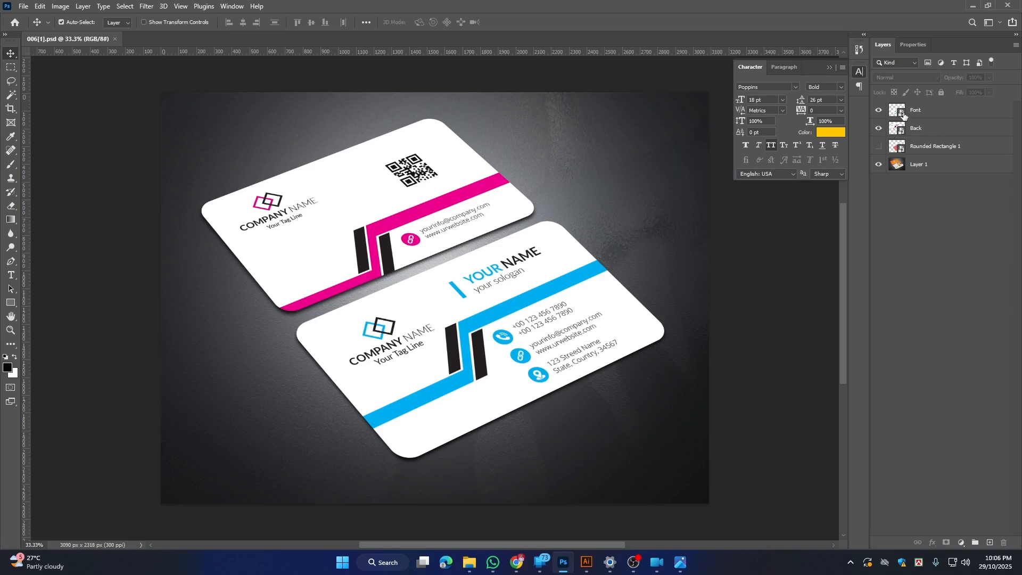
left_click(903, 114)
double_click(903, 114)
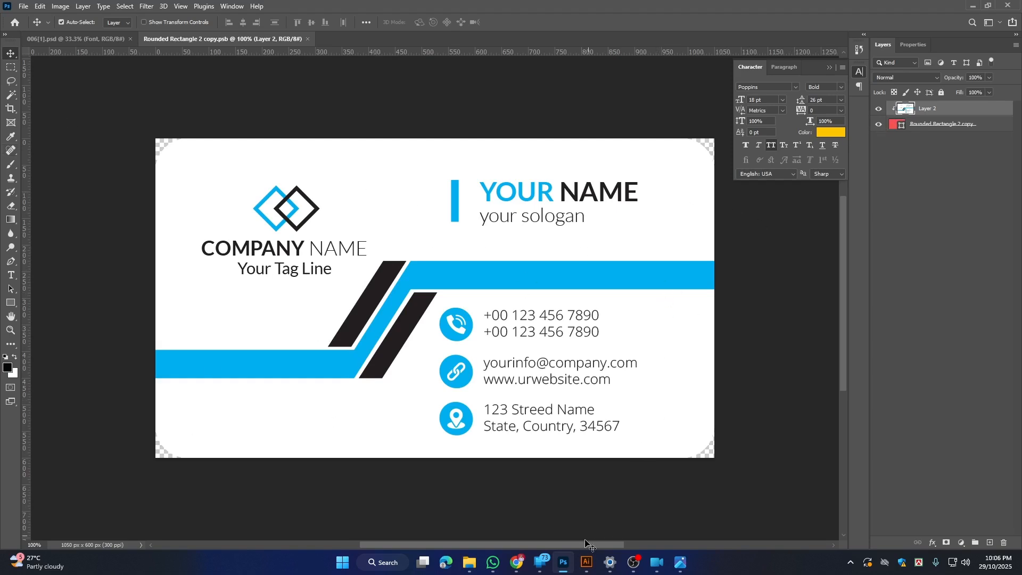
Step: Place the exported "Untitled-1 [Recovered].aidd [Recovered]-01.jpg" into the smart object and enlarge it to cover the whole canvas
left_click(493, 562)
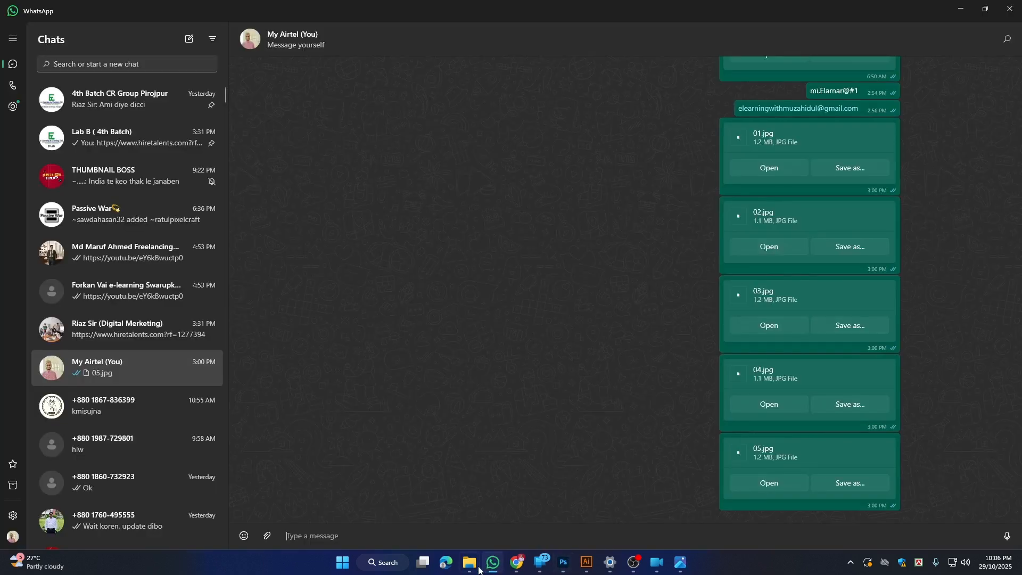
mouse_move(477, 571)
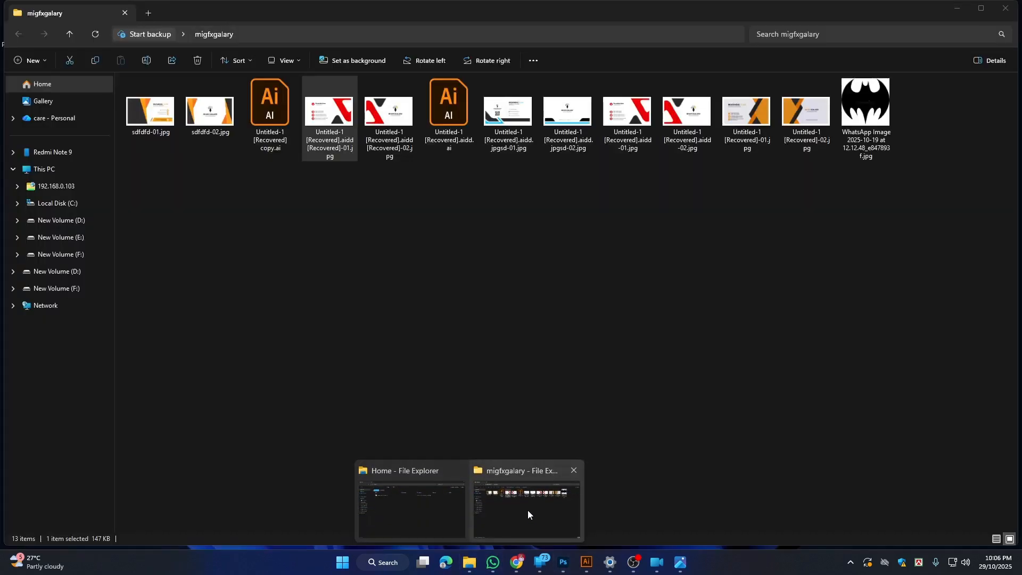
left_click(528, 510)
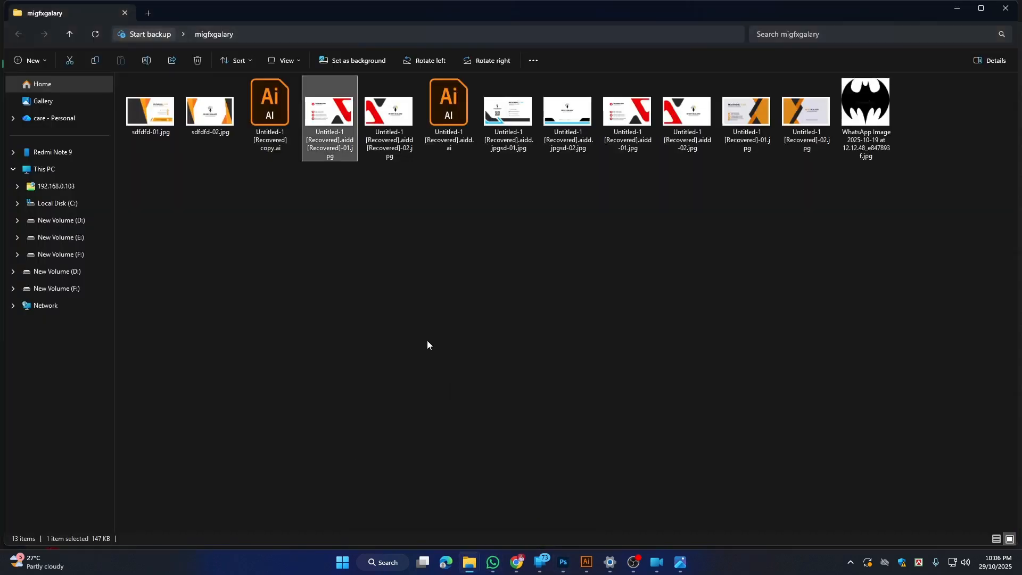
left_click_drag(336, 147, 363, 251)
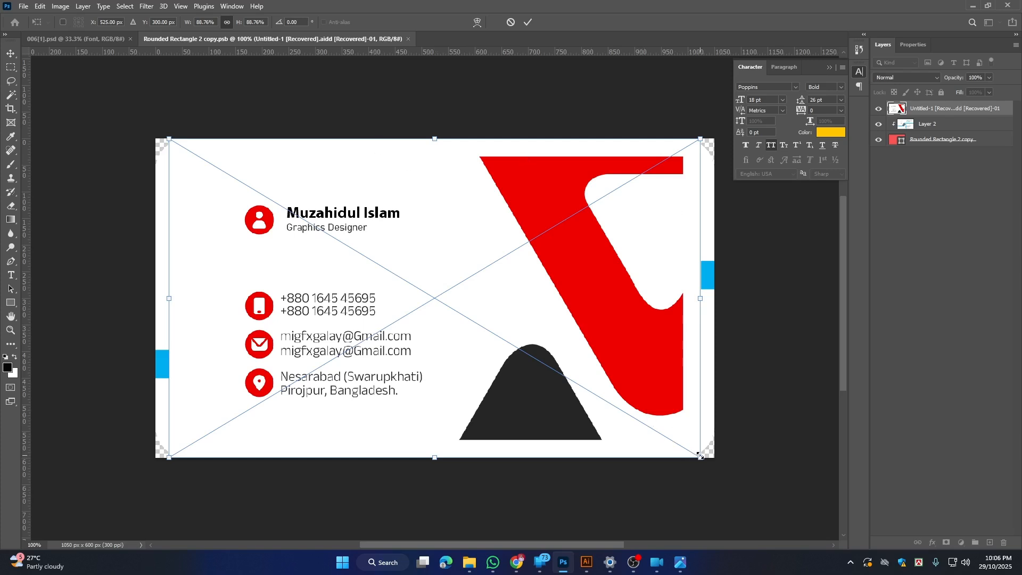
left_click_drag(700, 456, 735, 481)
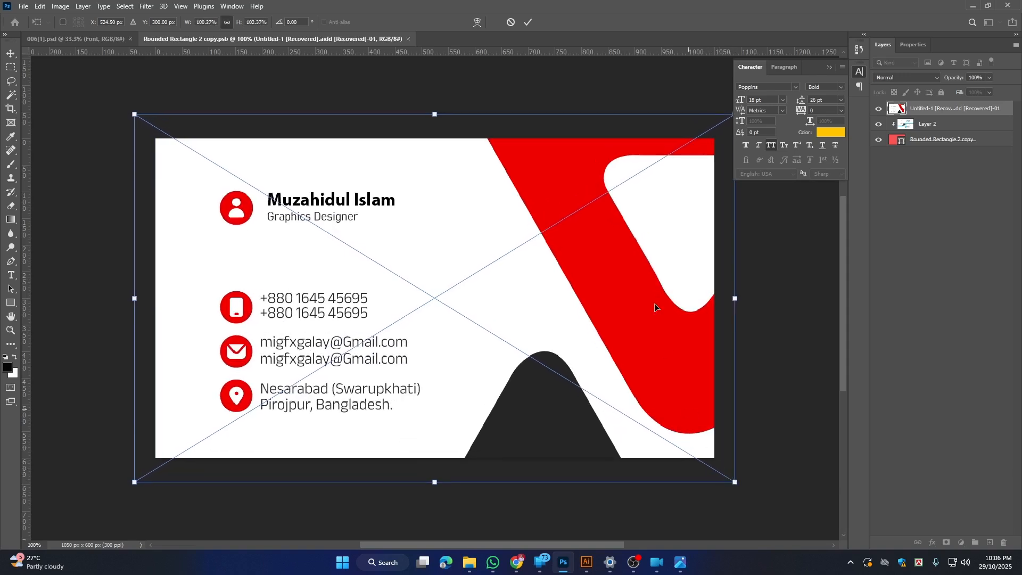
left_click(530, 22)
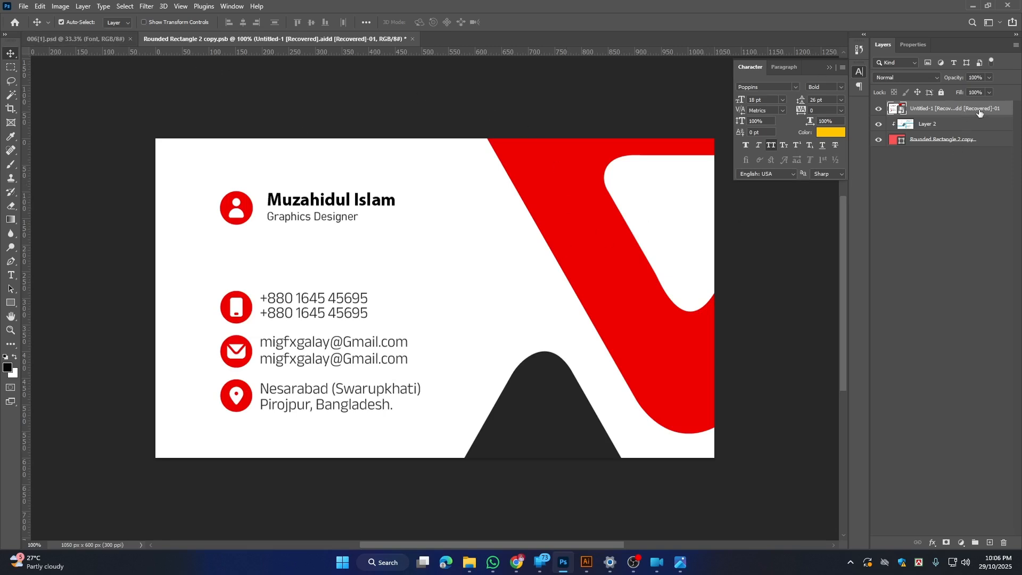
Step: Clip the placed card artwork to the rounded rectangle and save the smart object
left_click(970, 158)
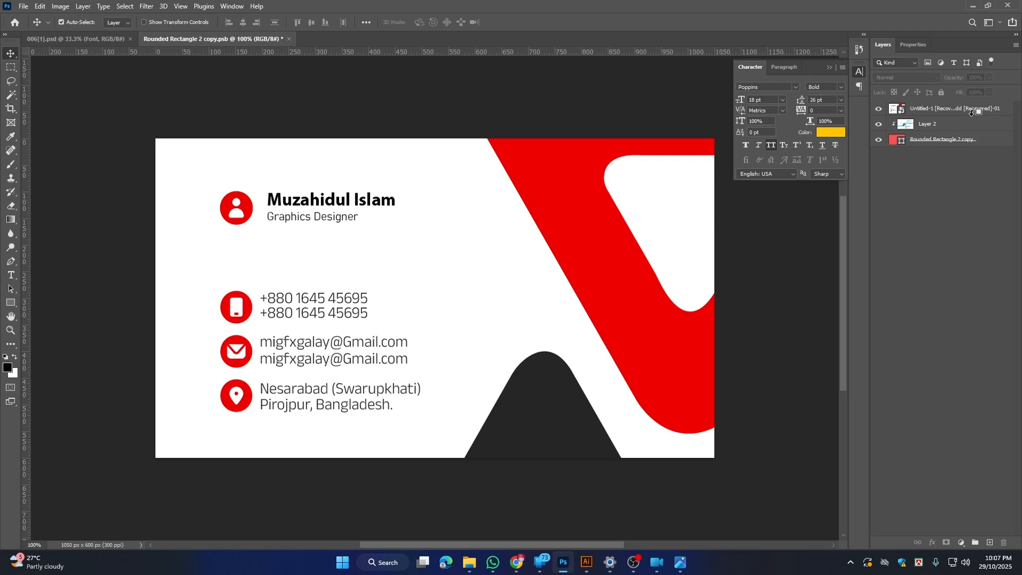
left_click(971, 112, "alt")
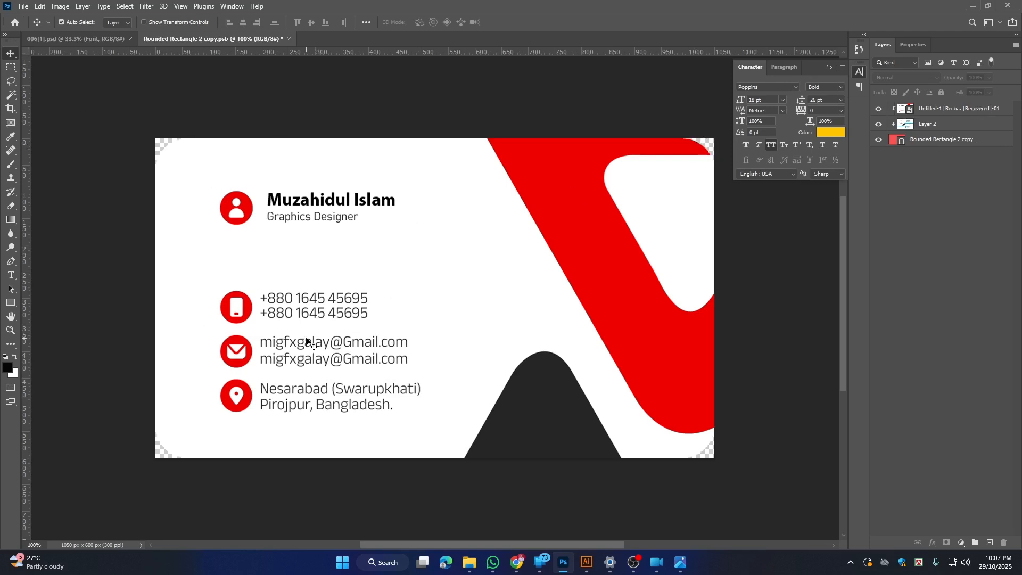
key("ctrl")
key("ctrl+s")
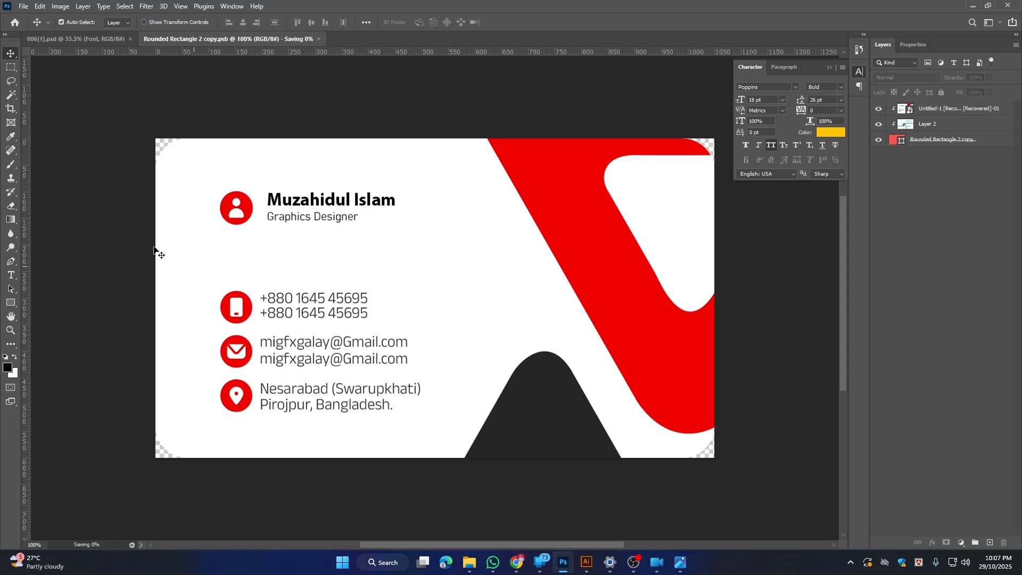
Step: Check the updated card in the 006[1].psd mockup and close the smart object document
left_click(88, 40)
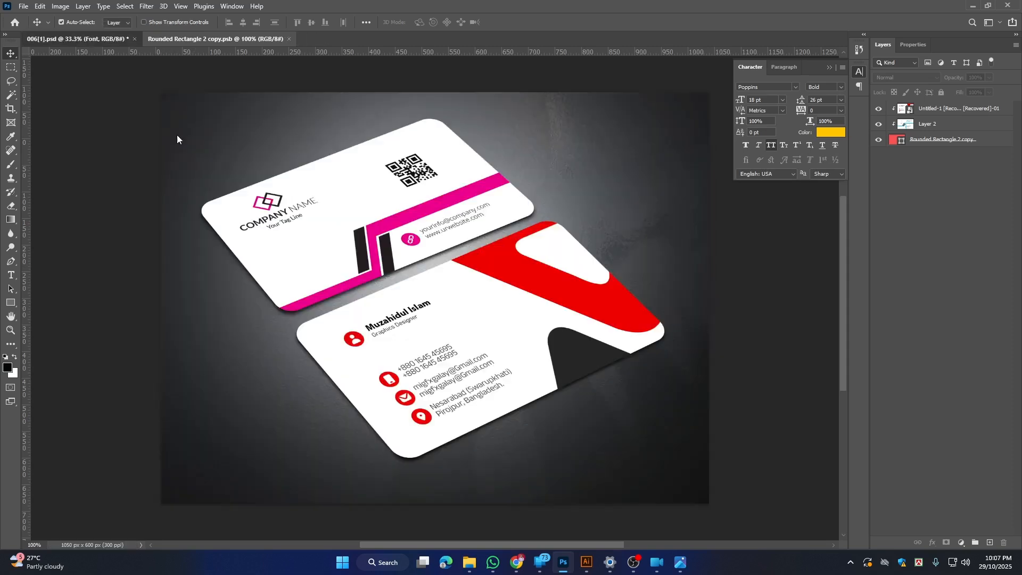
left_click_drag(484, 350, 535, 406)
left_click(258, 40)
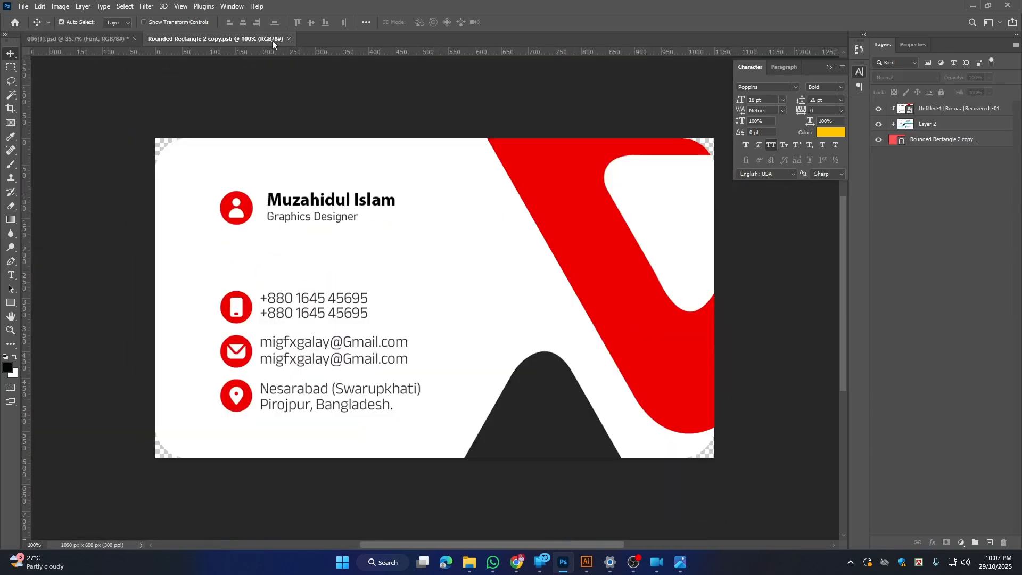
left_click(289, 38)
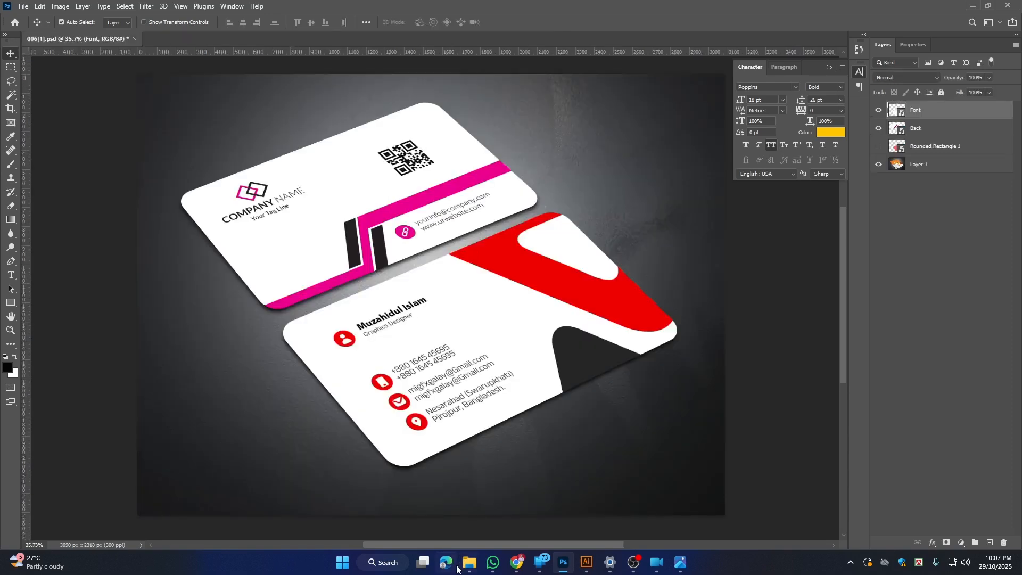
mouse_move(469, 562)
left_click(509, 514)
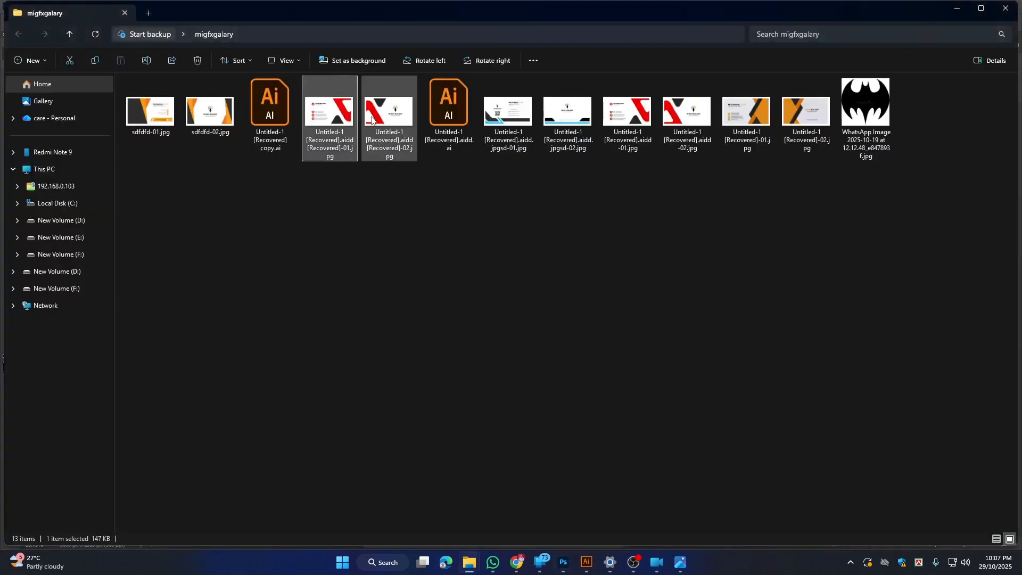
left_click_drag(378, 117, 415, 309)
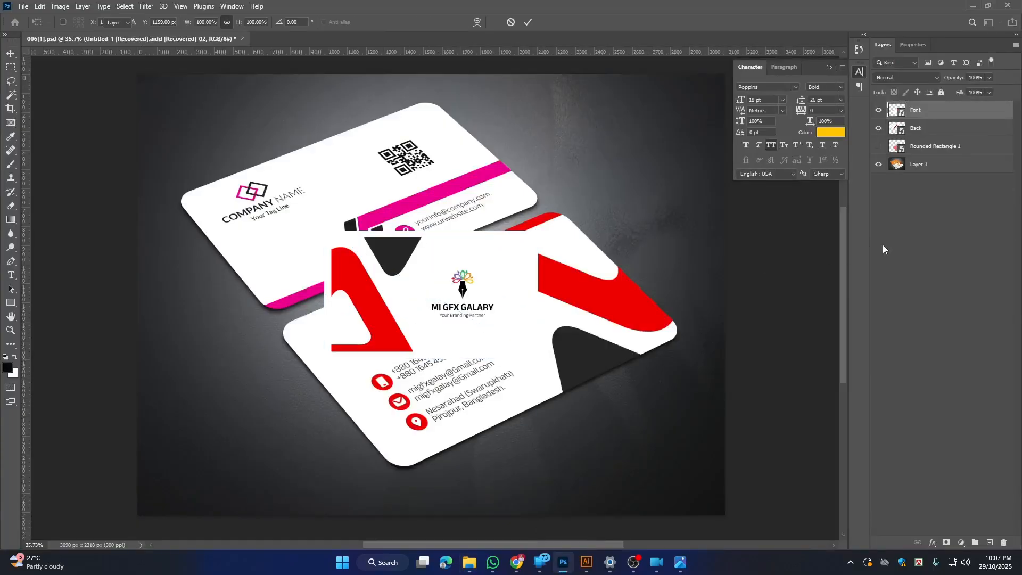
key("Escape")
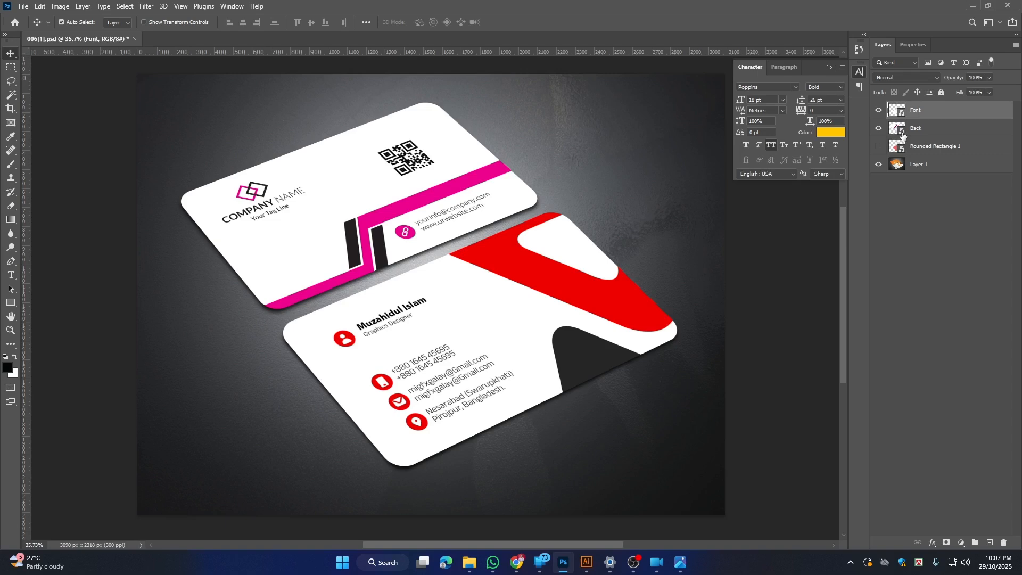
Step: Open the Back smart object's contents, place "Untitled-1 [Recovered].aidd [Recovered]-02.jpg" and enlarge it to cover the whole canvas
double_click(901, 132)
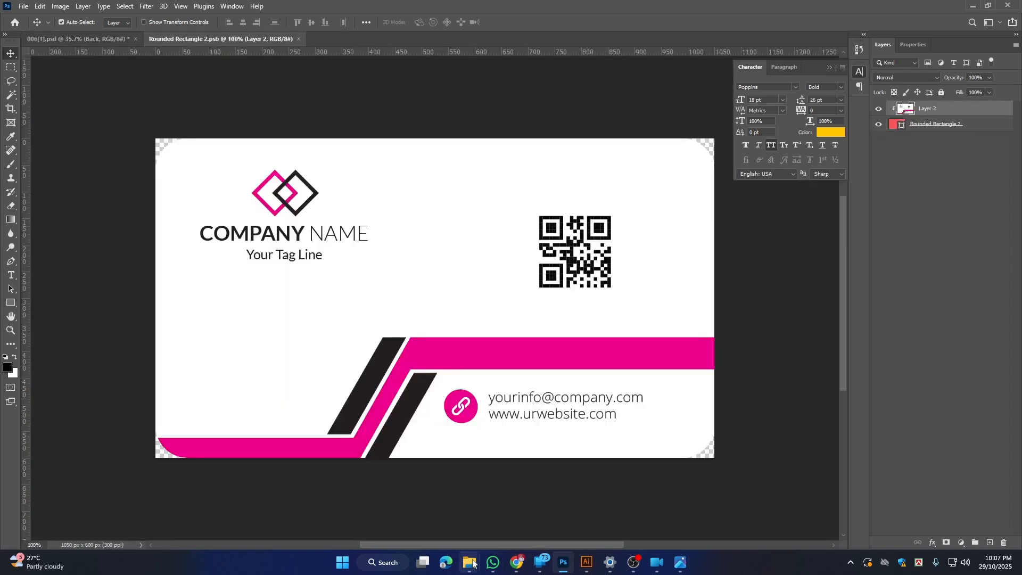
mouse_move(472, 563)
left_click(542, 496)
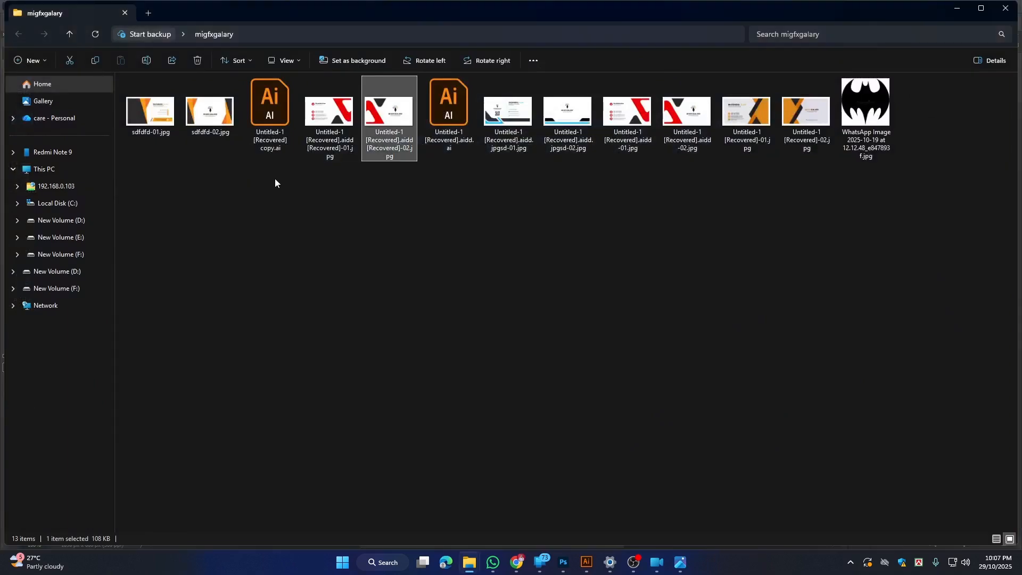
left_click_drag(379, 130, 475, 297)
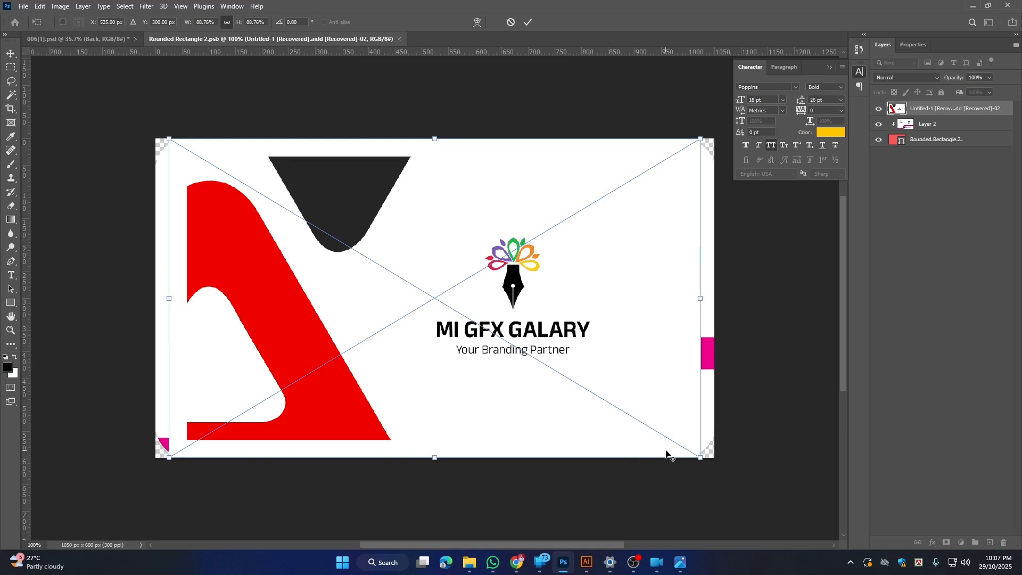
left_click_drag(700, 458, 736, 479)
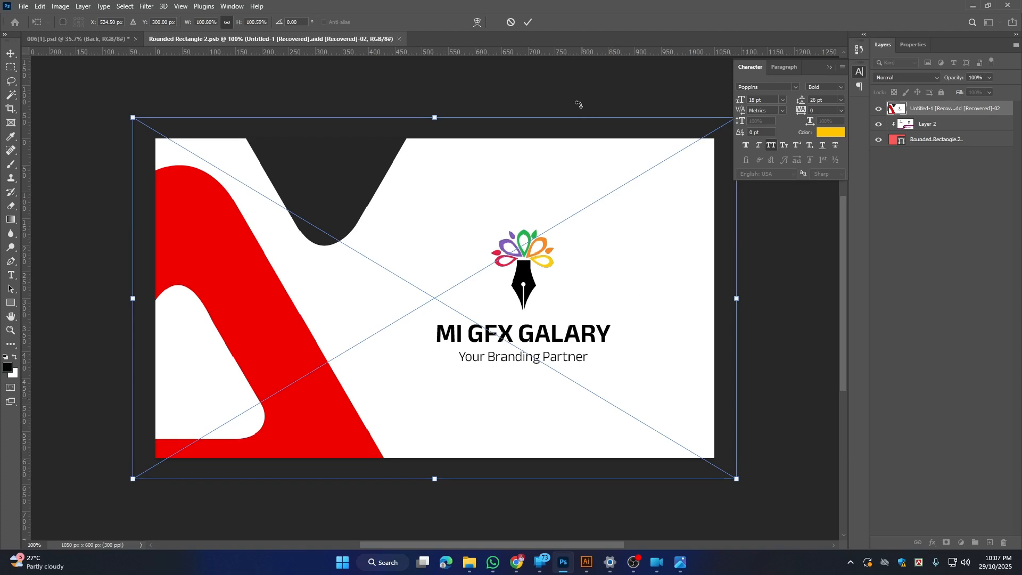
left_click(527, 22)
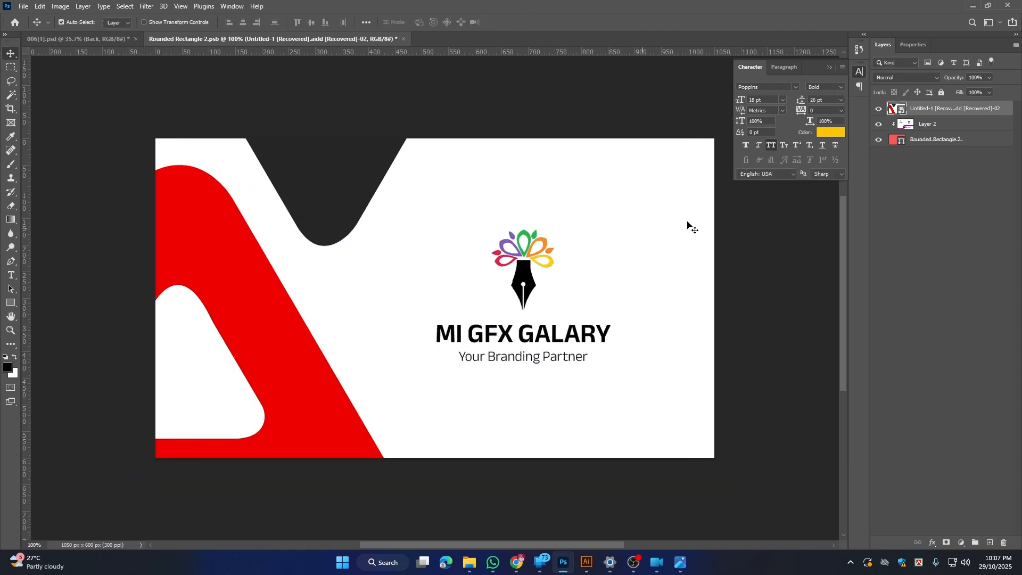
Step: Clip the placed back-side artwork to the rounded rectangle, then save and close the smart object document
left_click(961, 116, "alt")
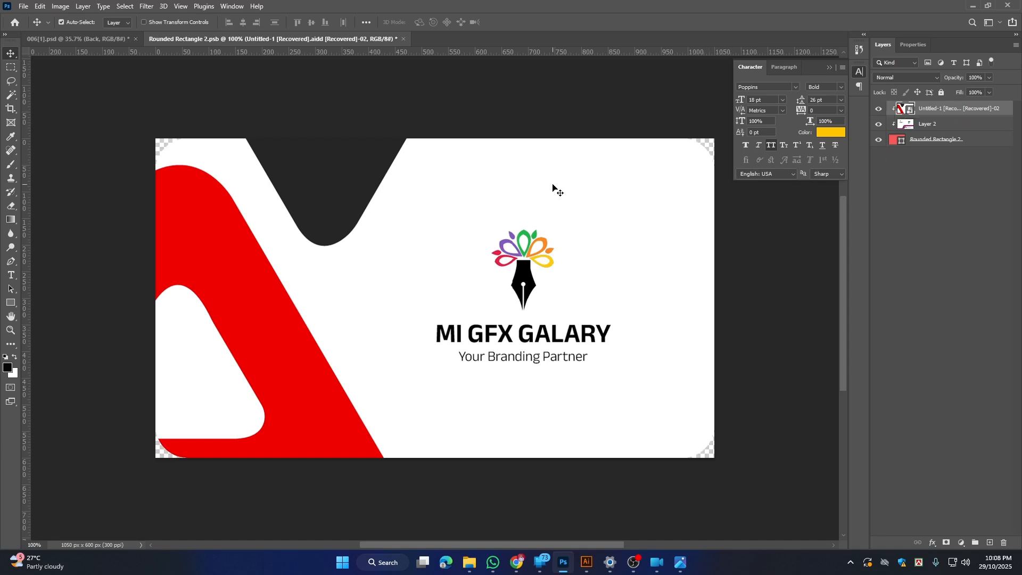
key("ctrl")
key("ctrl+s")
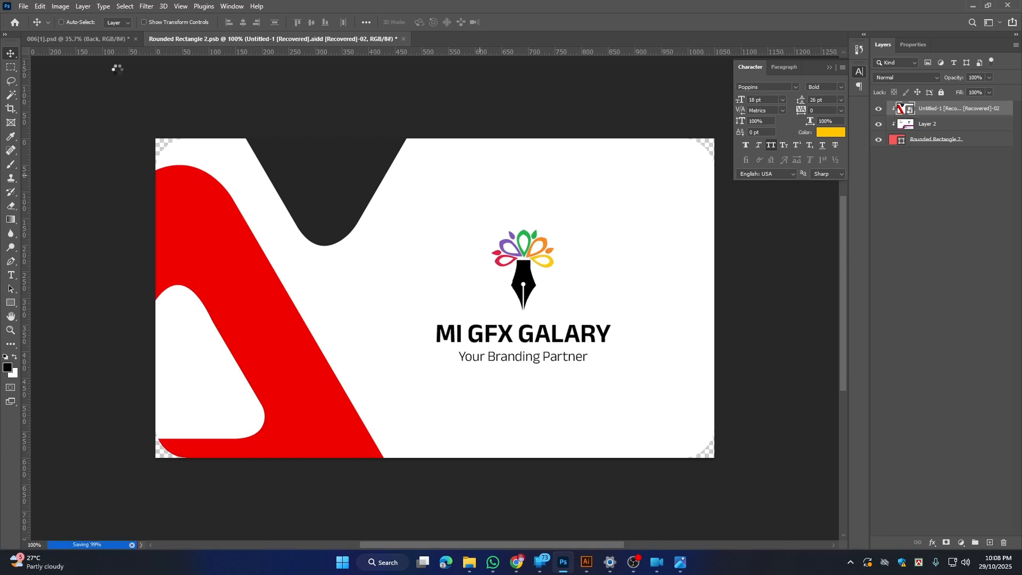
left_click(399, 39)
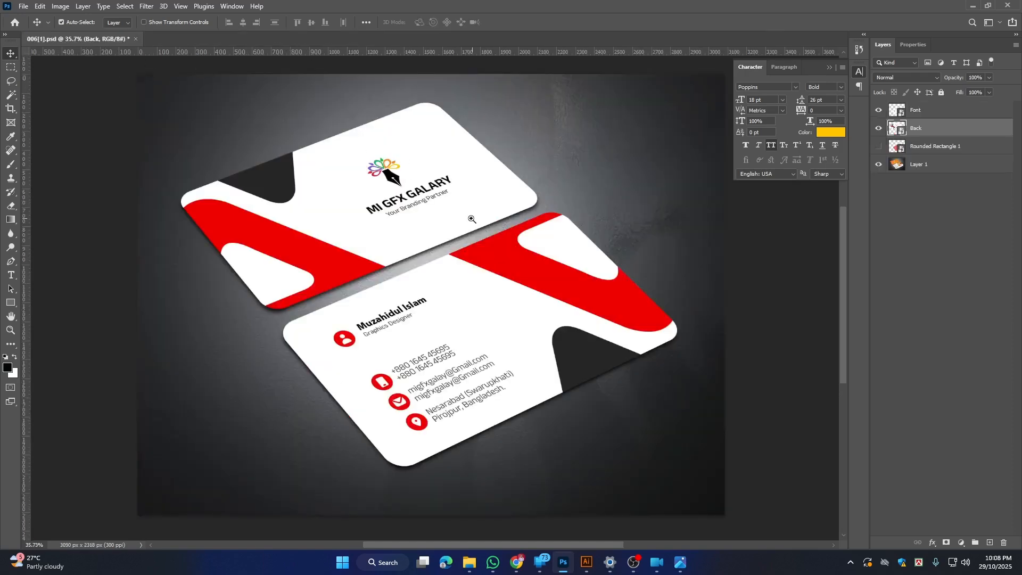
Step: Export the finished mockup with Save for Web as a JPEG at quality 100, saved to the Desktop as 006[1].jpg
left_click_drag(411, 196, 406, 232)
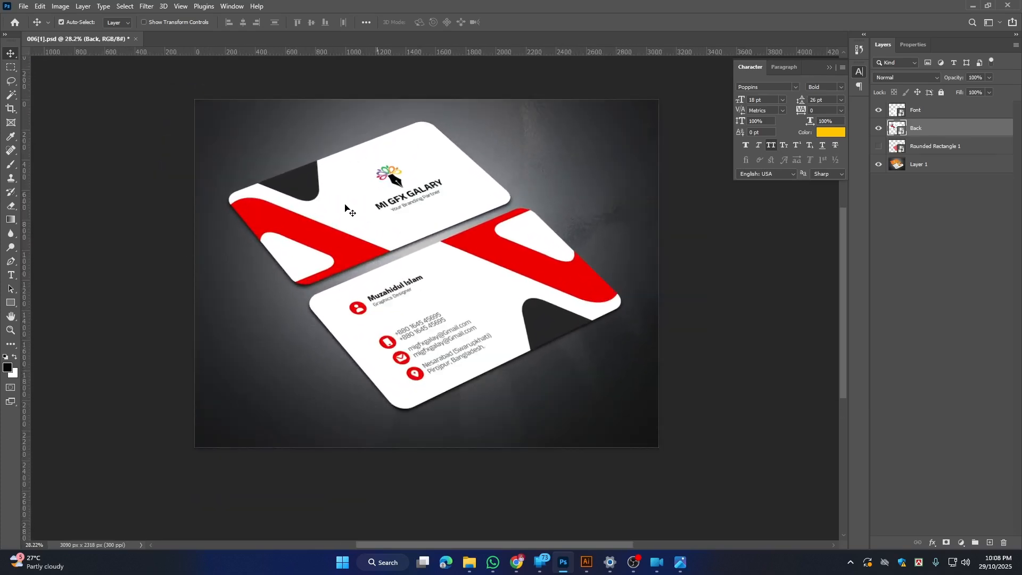
left_click(21, 6)
mouse_move(69, 176)
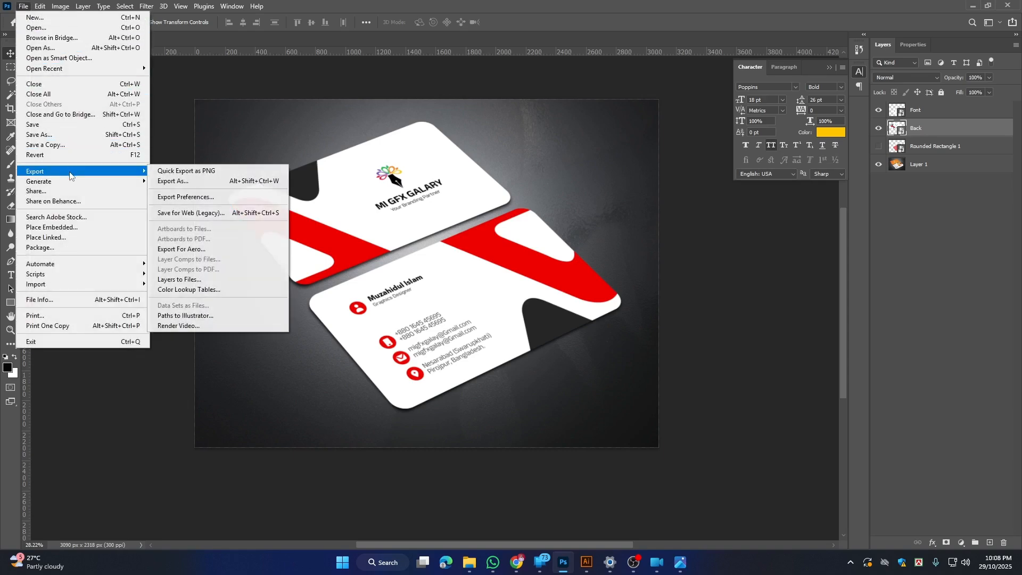
left_click(235, 214)
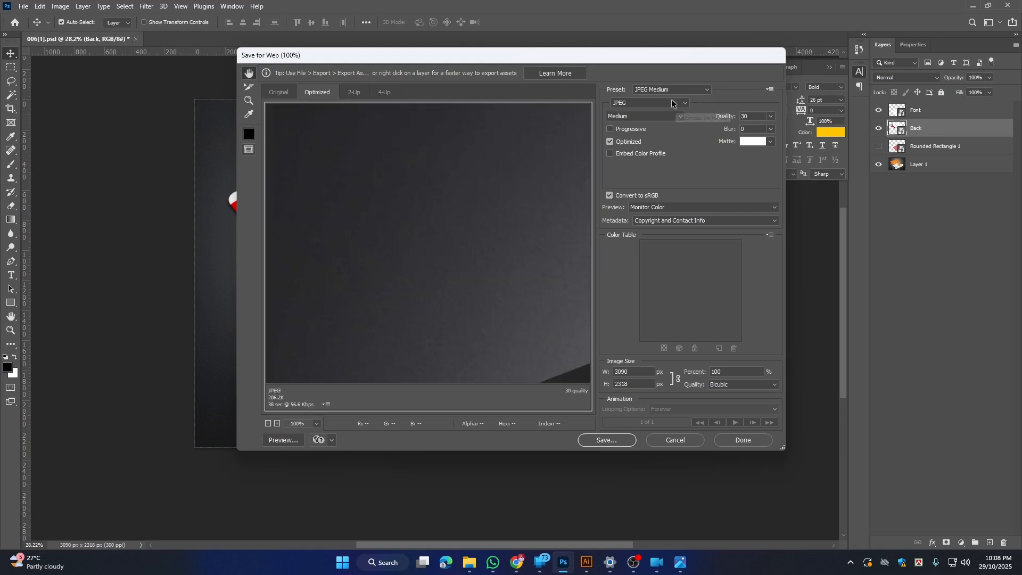
left_click(668, 104)
left_click(685, 105)
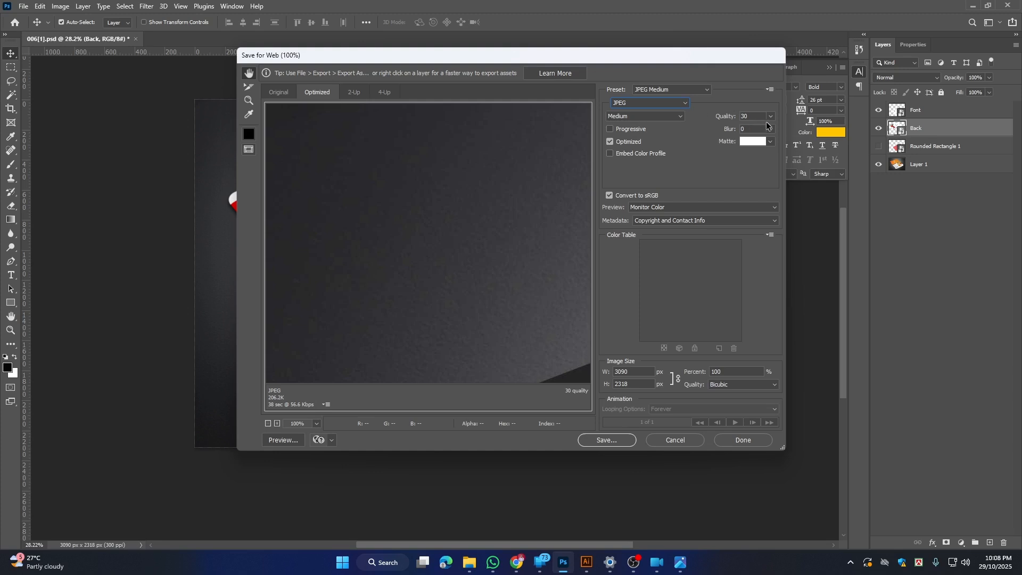
left_click(770, 117)
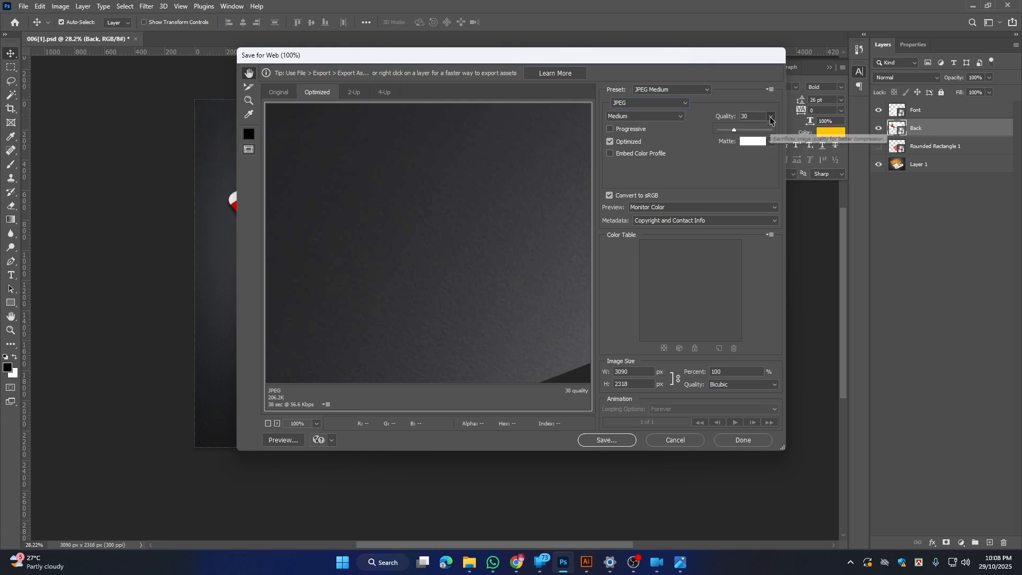
left_click(750, 135)
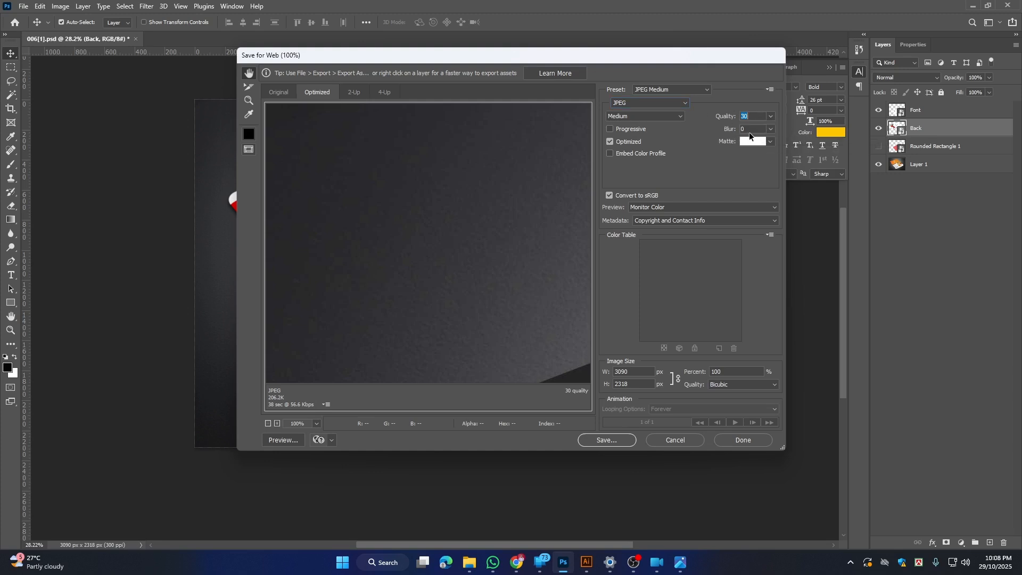
left_click(770, 117)
left_click_drag(775, 131, 776, 131)
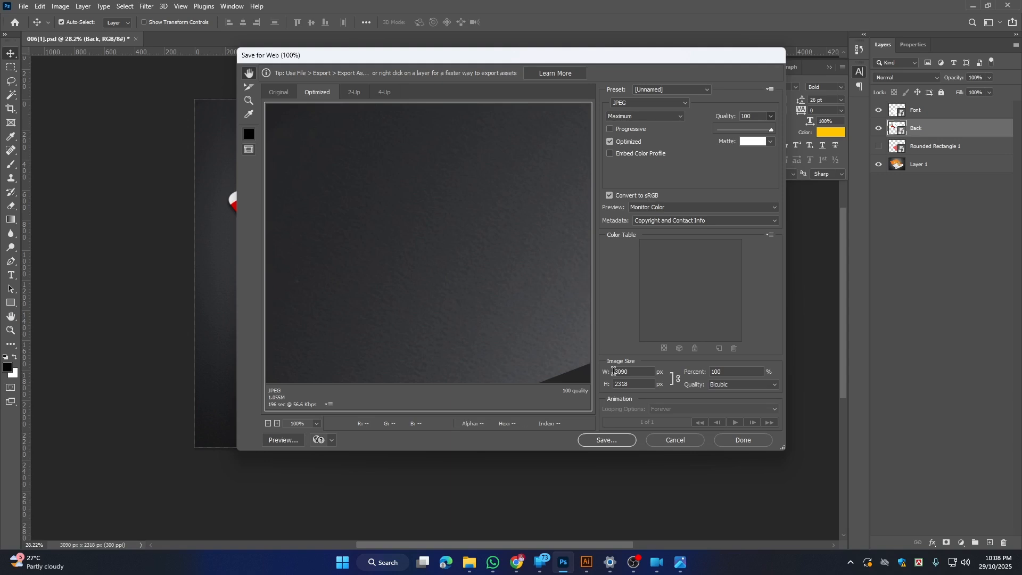
left_click(608, 441)
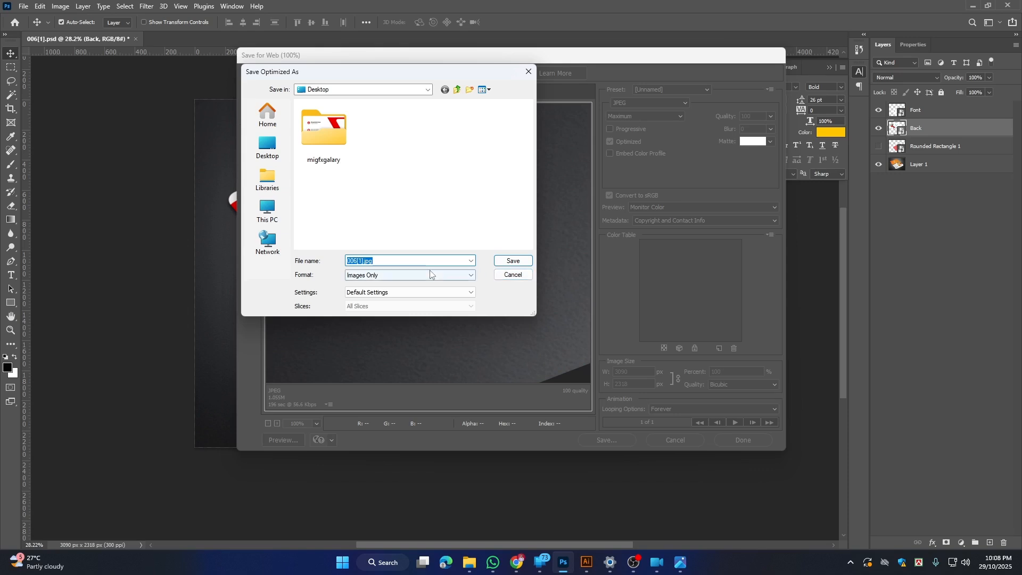
left_click(512, 261)
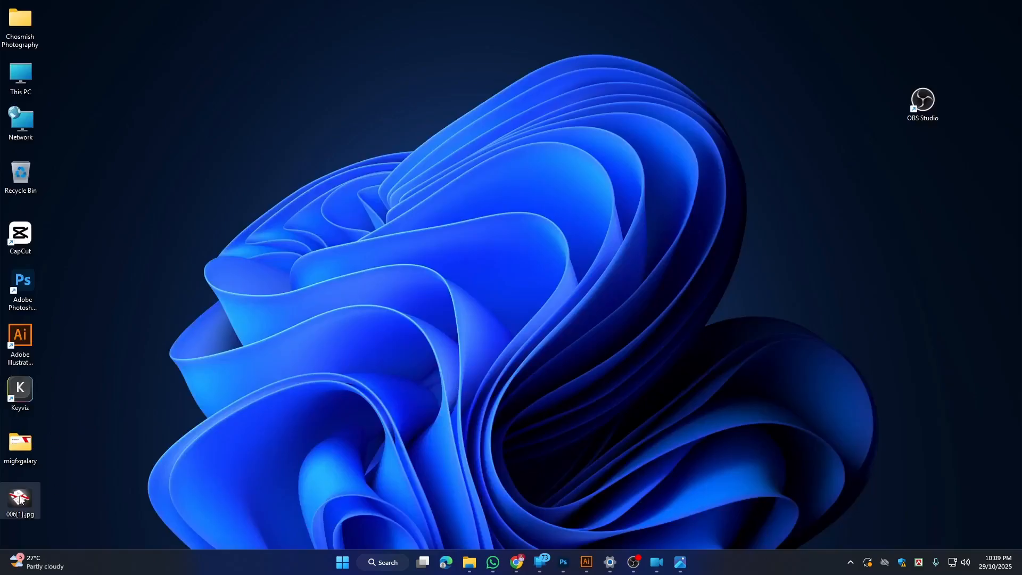
Step: Move 006[1].jpg to an empty area of the desktop and open it in a maximized image viewer to inspect the mockup
left_click_drag(21, 498, 598, 70)
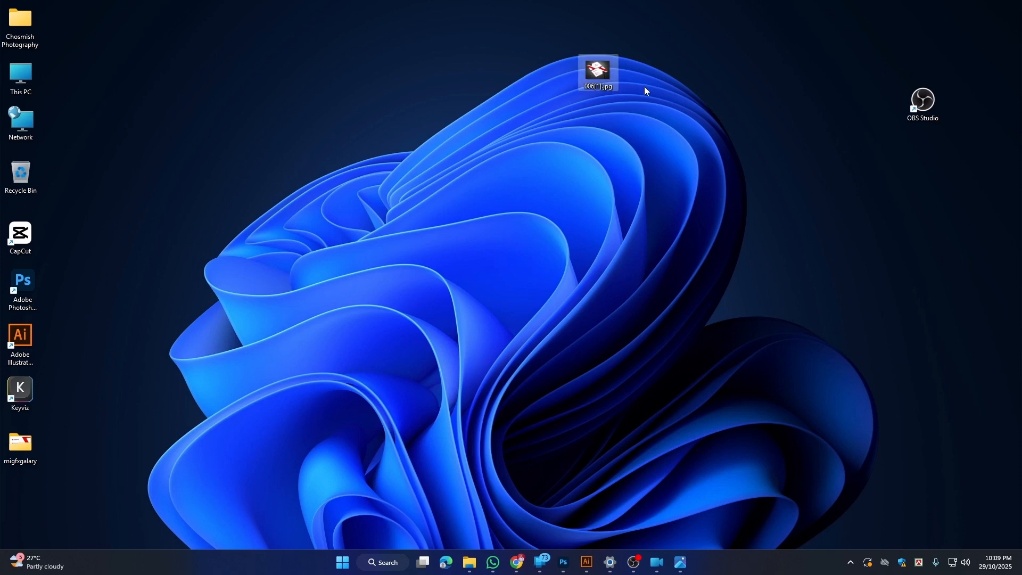
double_click(598, 74)
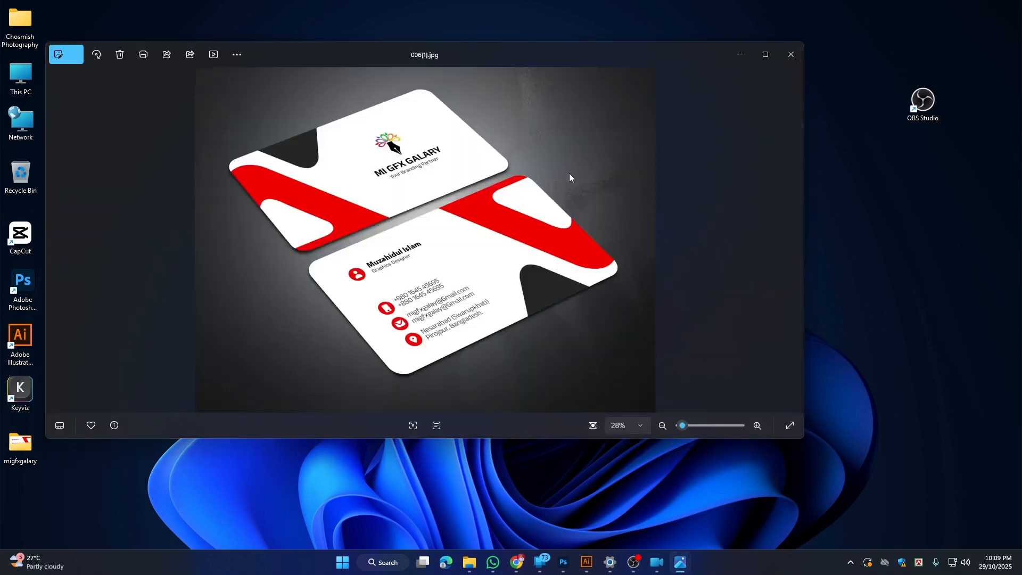
double_click(711, 66)
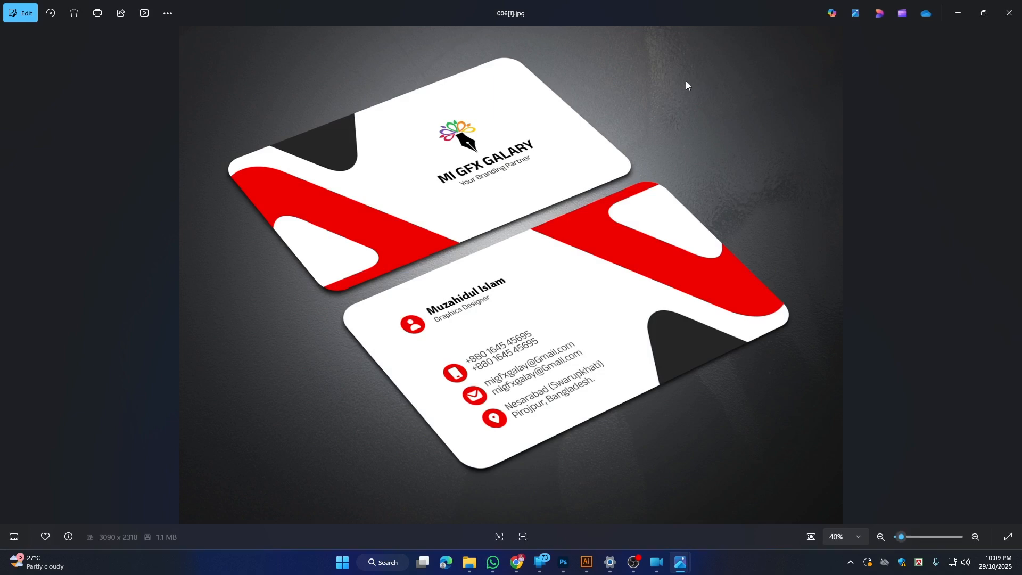